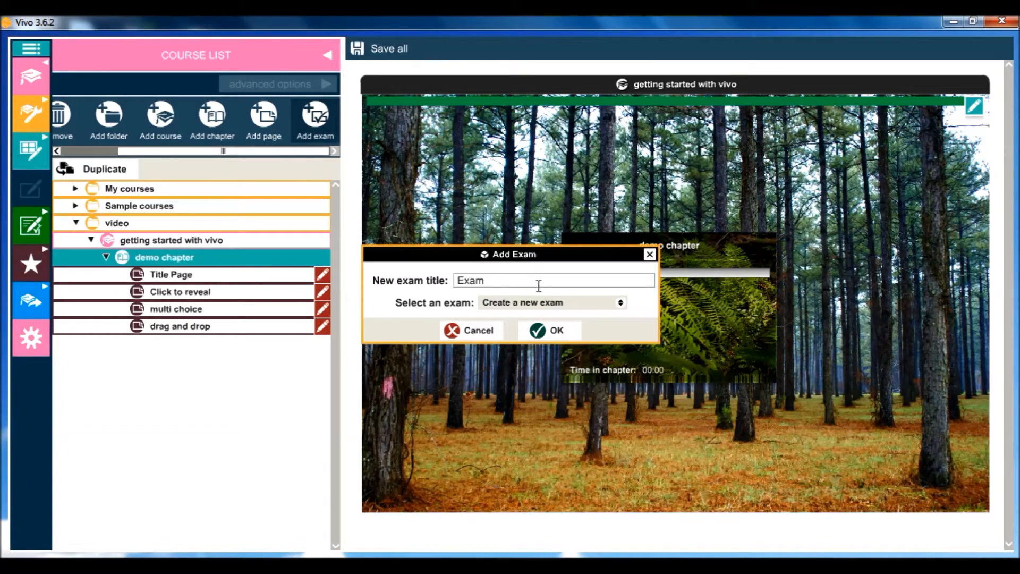
Step: Confirm adding a new exam and create it in the My exams folder as "My exam" with three questions
click(553, 333)
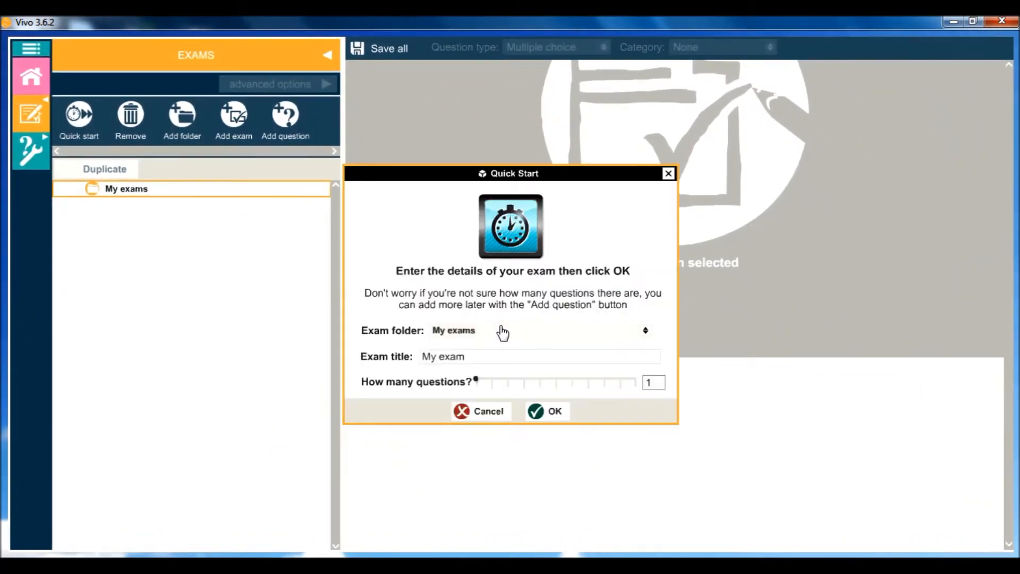
drag(468, 359, 394, 357)
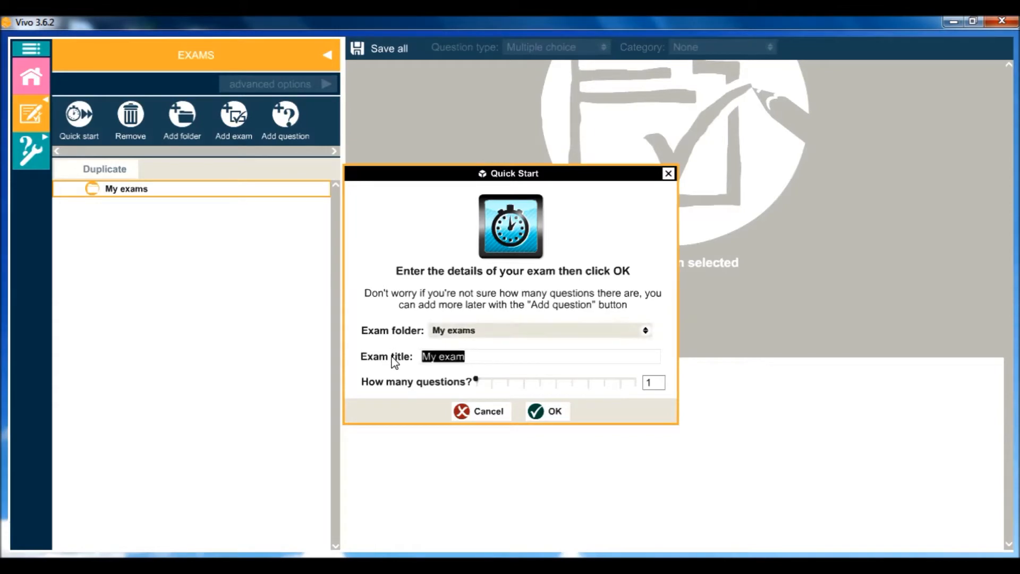
drag(475, 382, 478, 386)
click(562, 416)
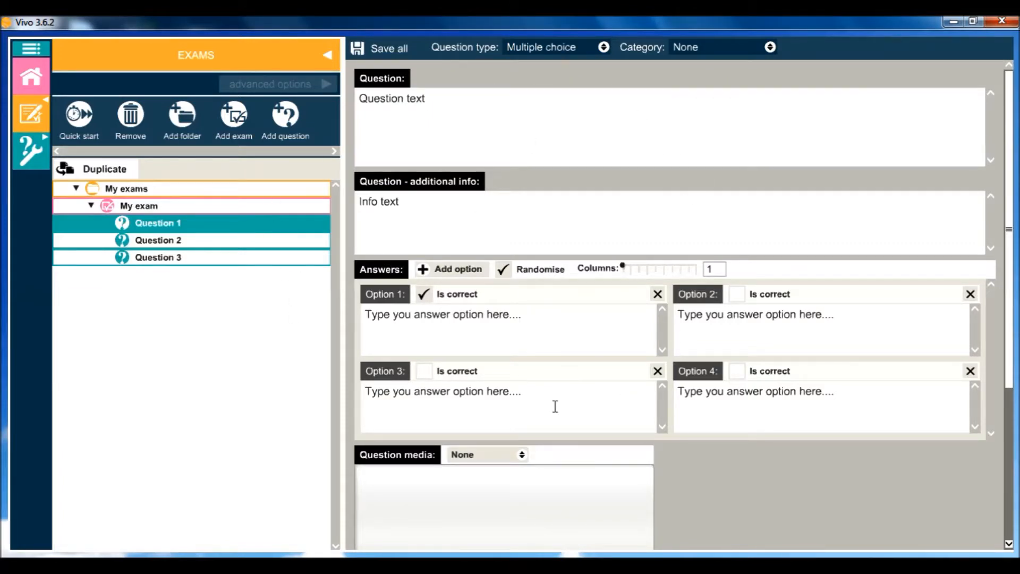
Step: Make Question 1 a True or False question and mark False as the correct answer
click(544, 51)
click(540, 82)
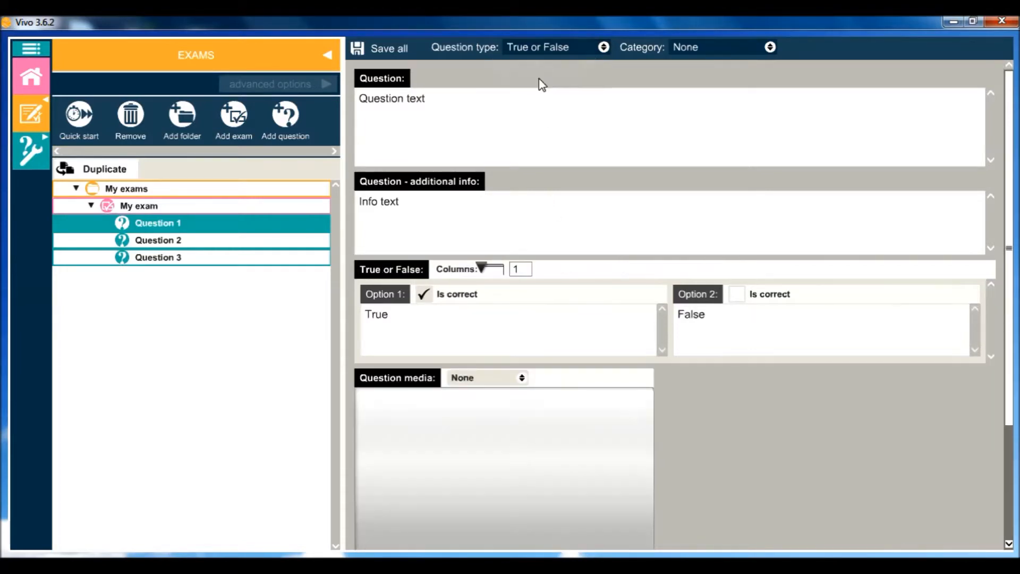
drag(432, 102, 357, 104)
drag(417, 201, 350, 201)
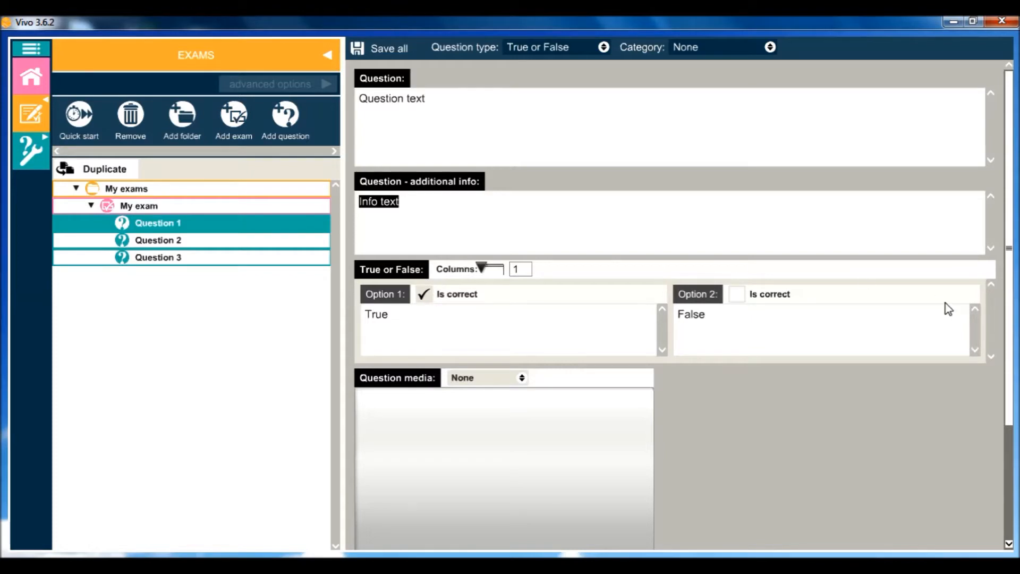
drag(1009, 253, 1008, 346)
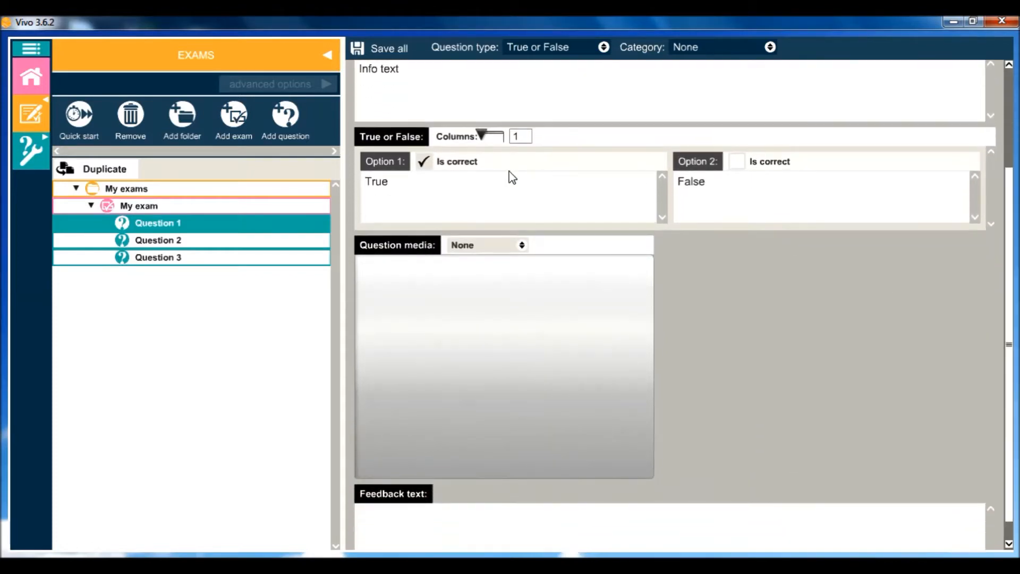
click(424, 161)
Step: Set Question 1's media to the deer image "bambi" from the Animals/Wildlife library category
click(492, 247)
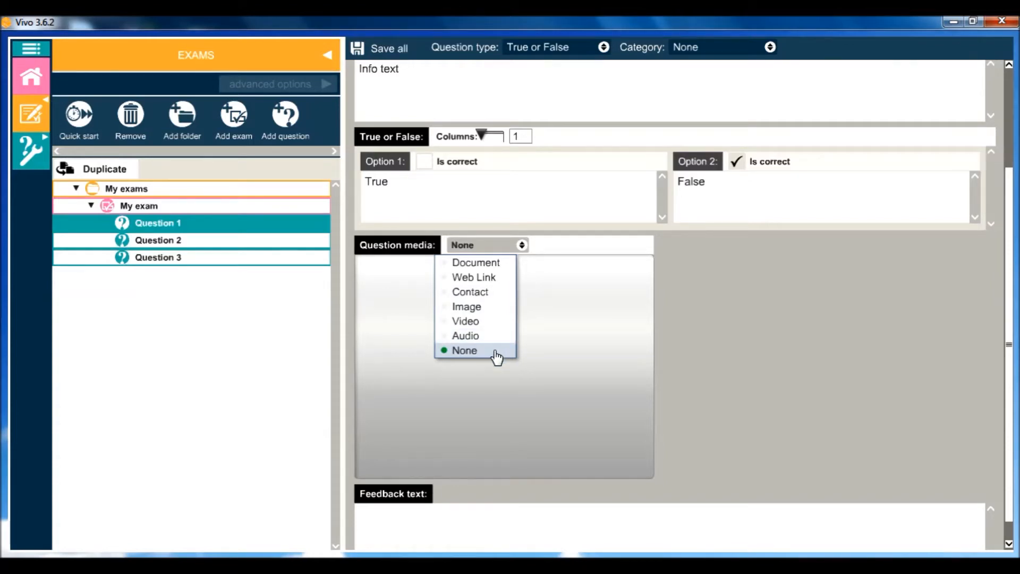
click(467, 310)
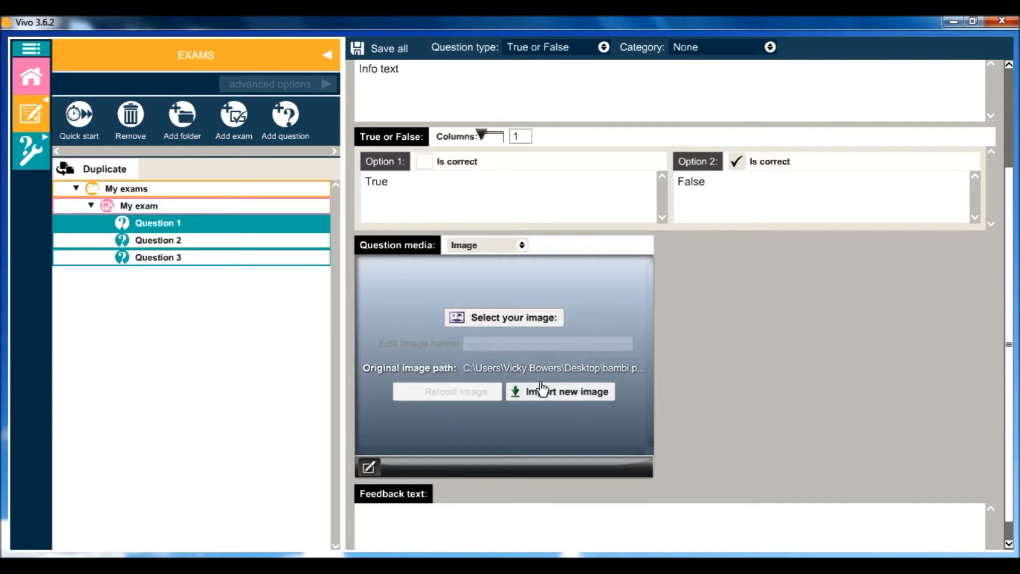
click(488, 325)
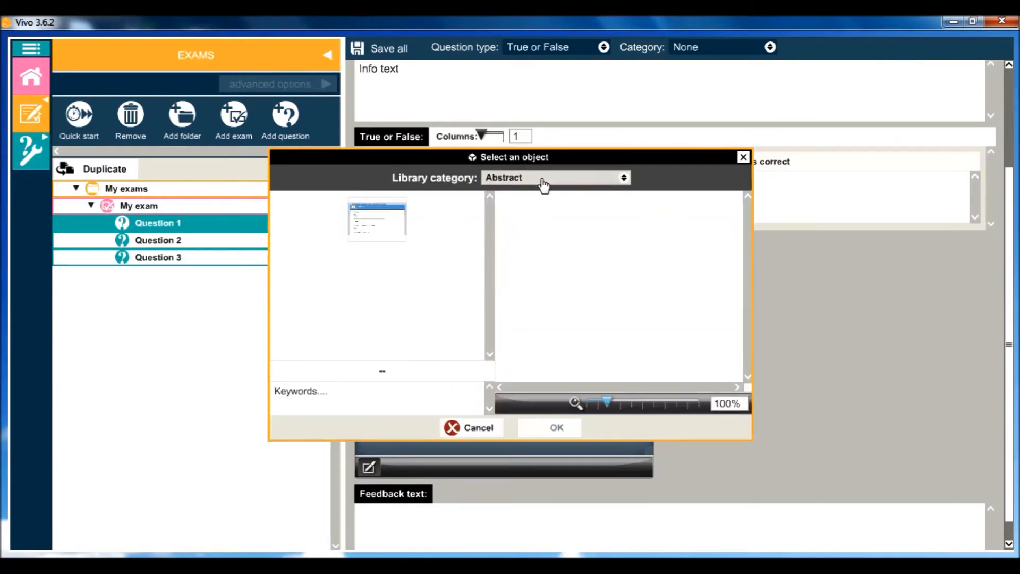
click(542, 180)
click(421, 229)
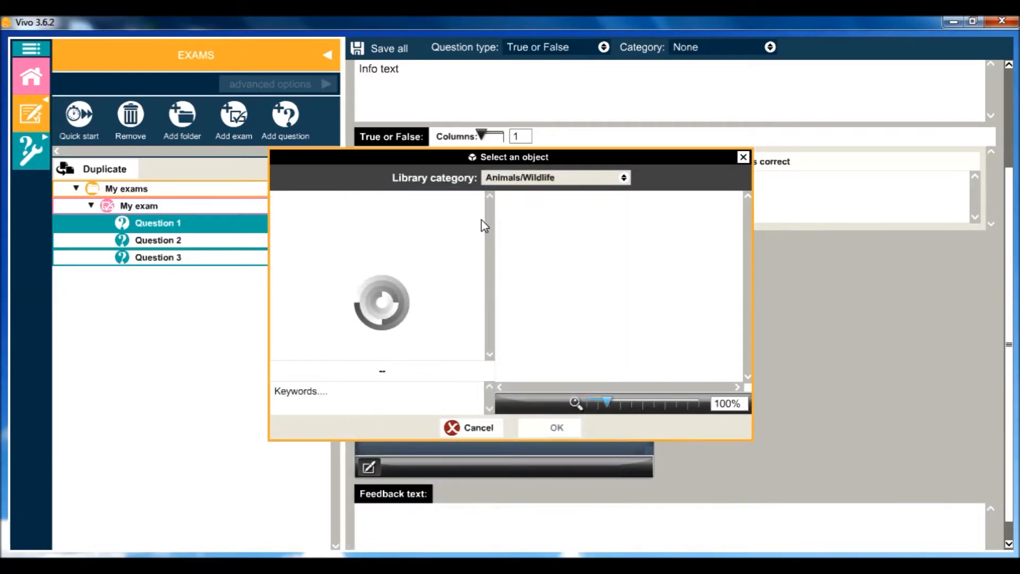
drag(495, 221, 491, 314)
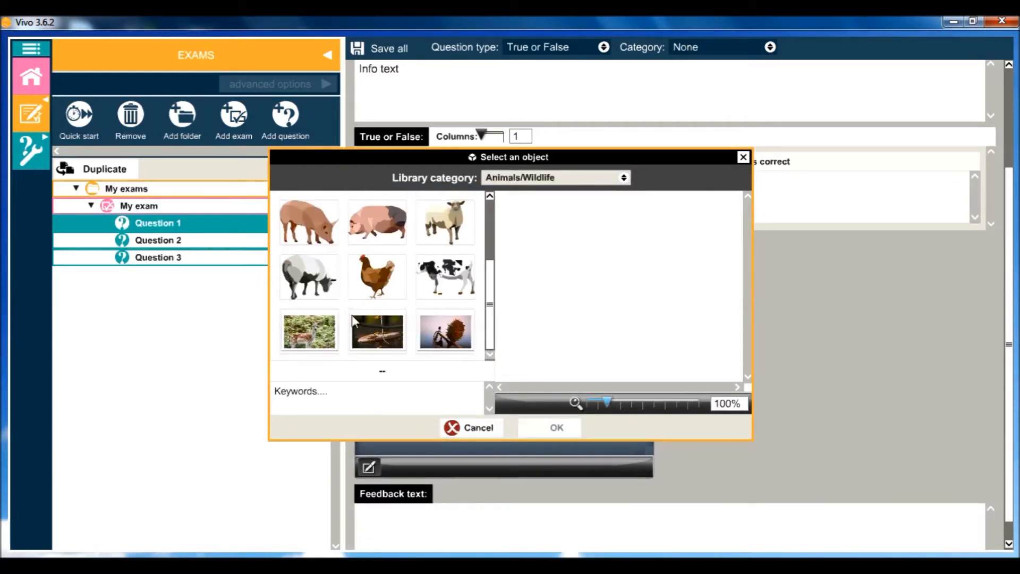
click(310, 331)
click(552, 428)
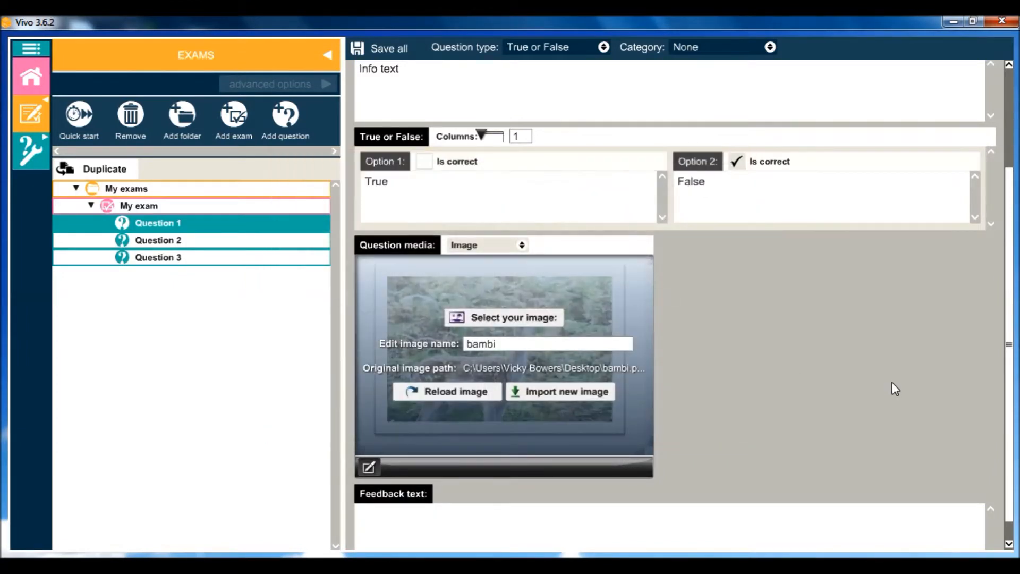
scroll(743, 372, down, 1)
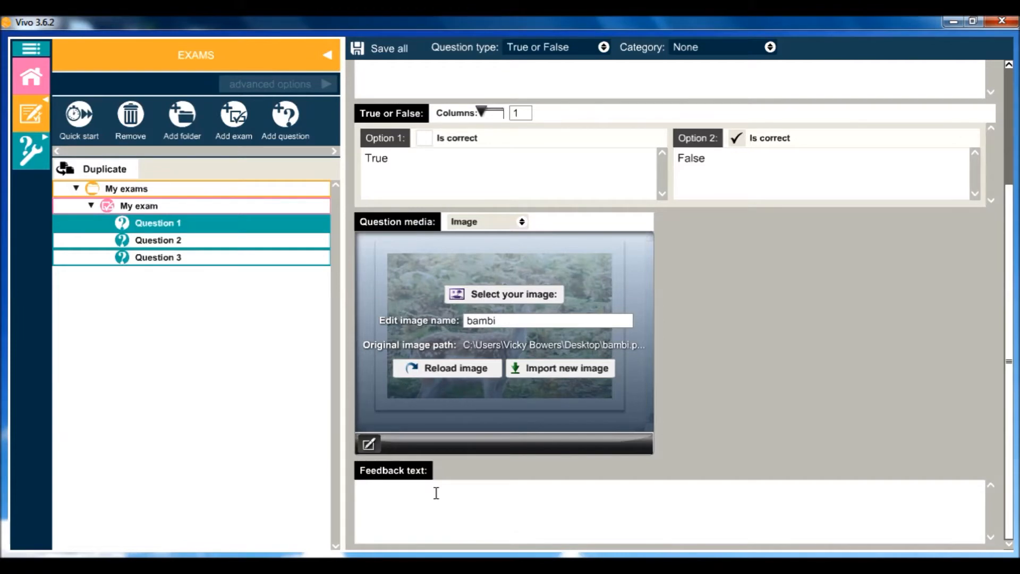
Step: Add three extra answer options to Question 2 and remove them again
click(210, 244)
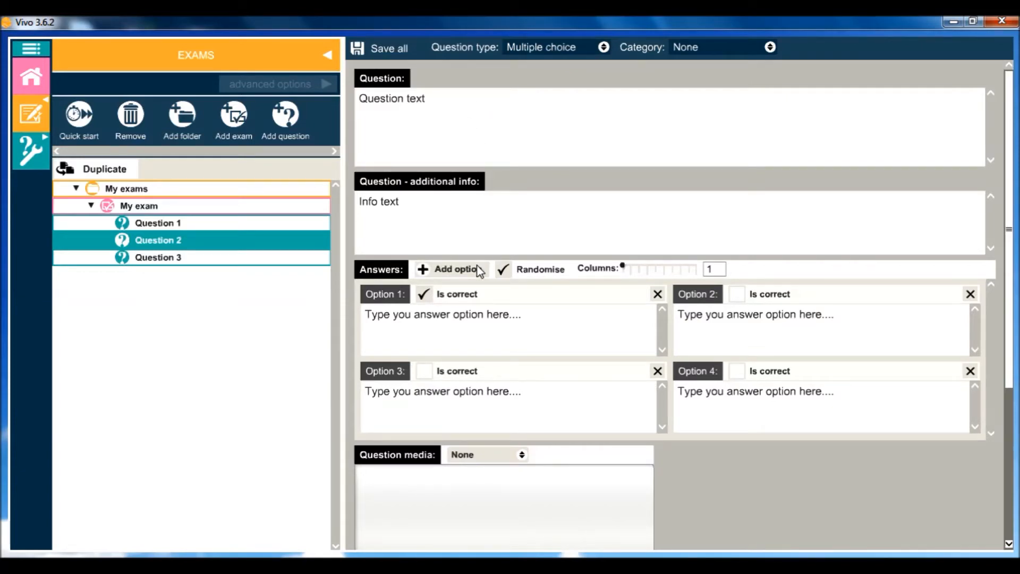
click(451, 271)
click(451, 271)
click(451, 270)
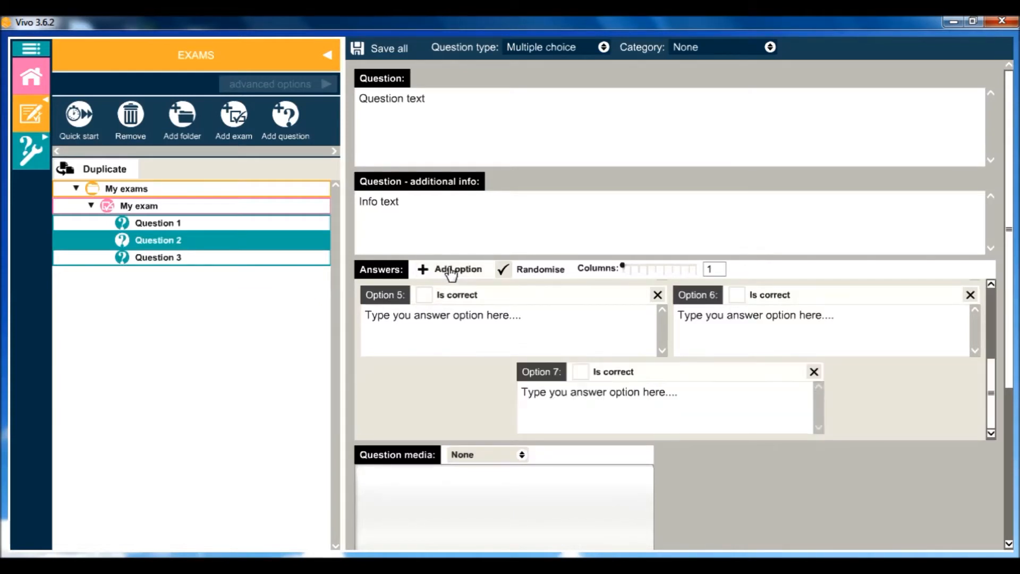
click(813, 372)
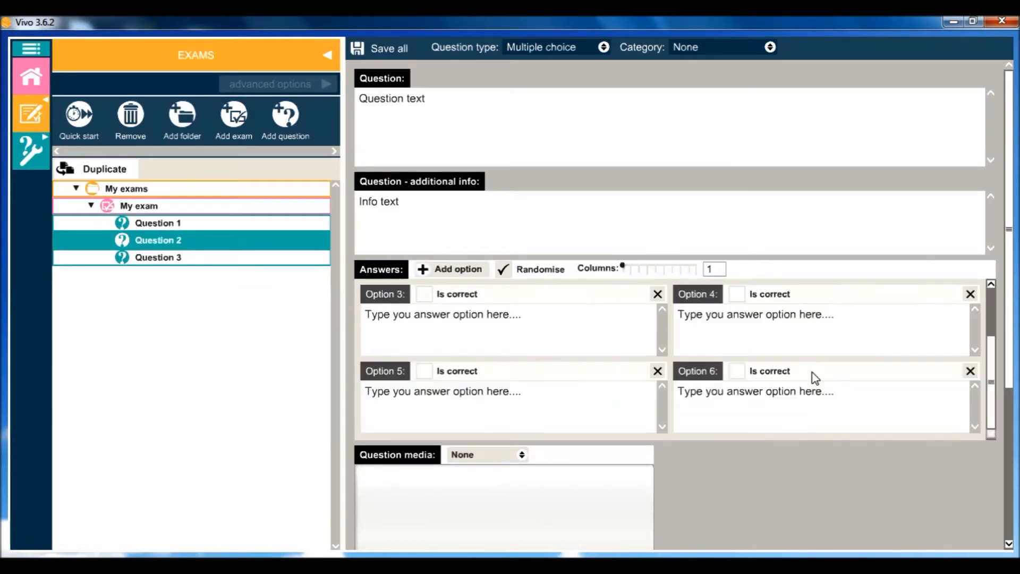
click(970, 371)
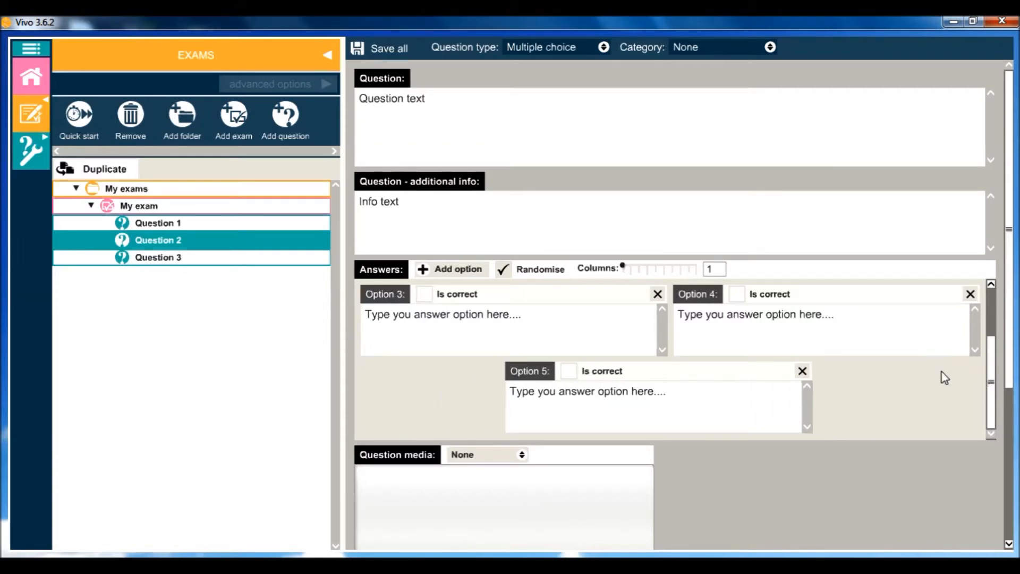
click(814, 371)
Step: Mark Option 4 as Question 2's only correct answer and turn off randomising of its answers
drag(1010, 245, 993, 273)
click(423, 254)
click(736, 330)
drag(1009, 317, 1017, 374)
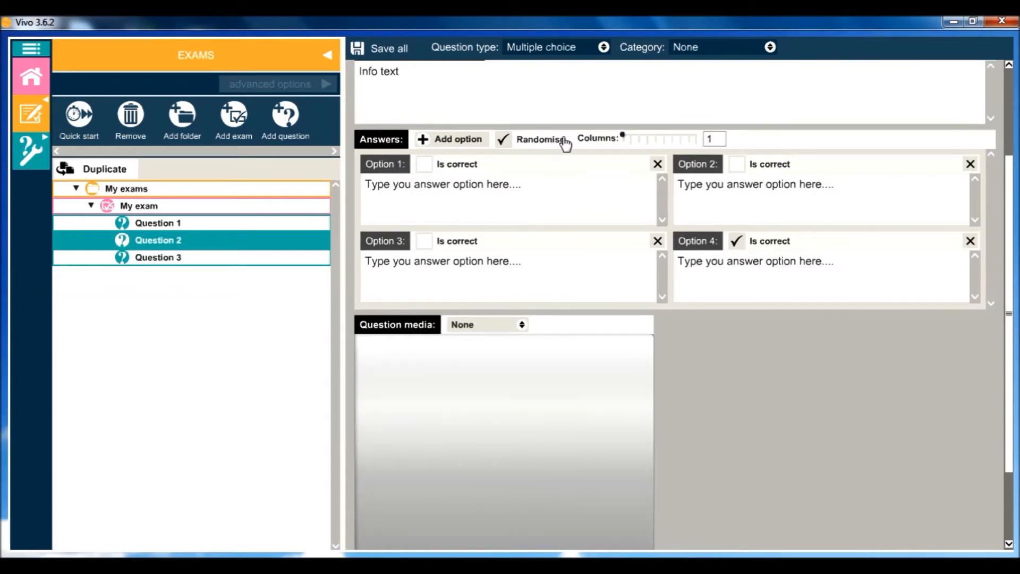
click(503, 140)
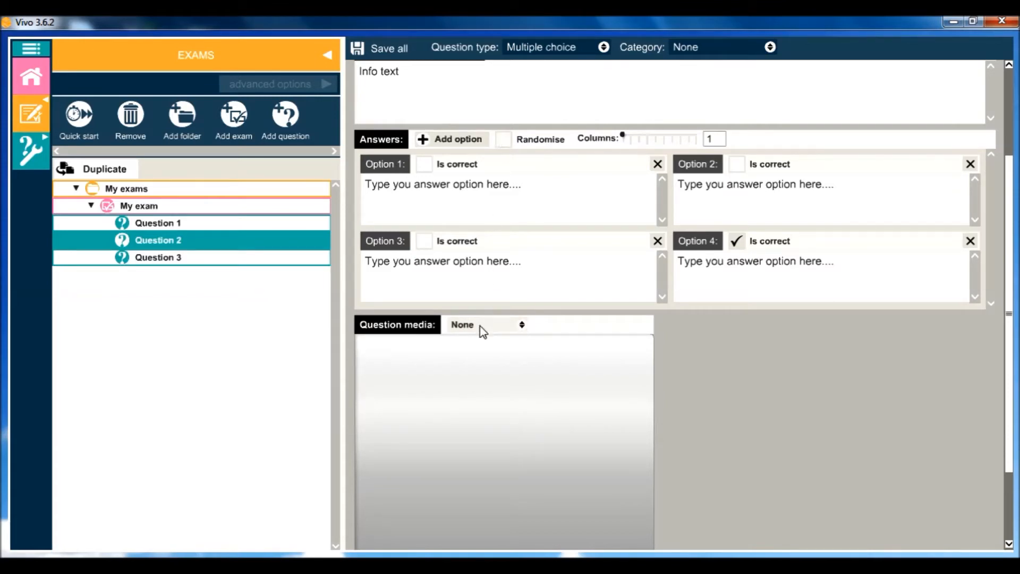
Step: Set Question 2's media to the image "bambi2" from the Animals/Wildlife category, and save all changes with the exam settings open
click(521, 326)
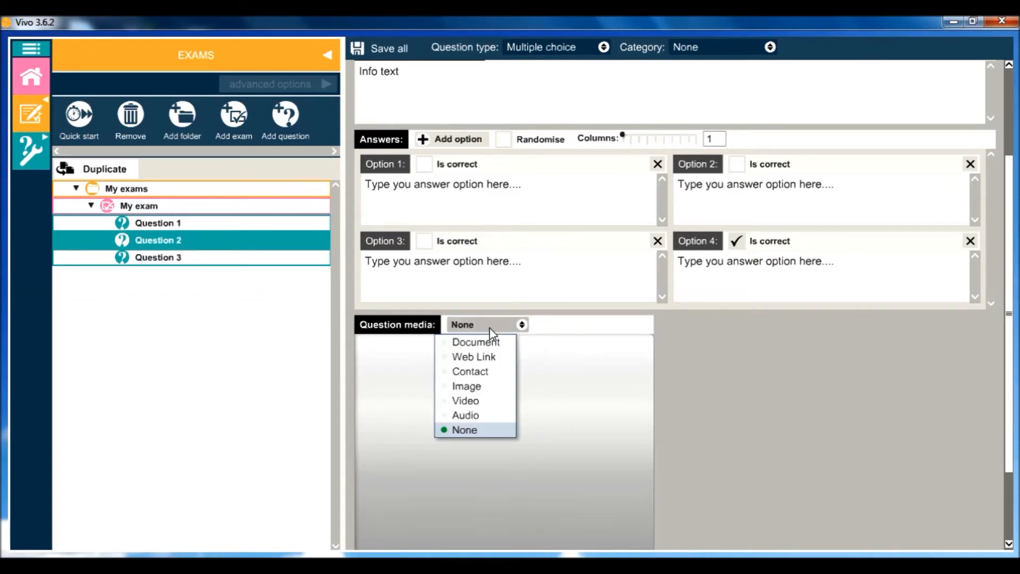
click(460, 386)
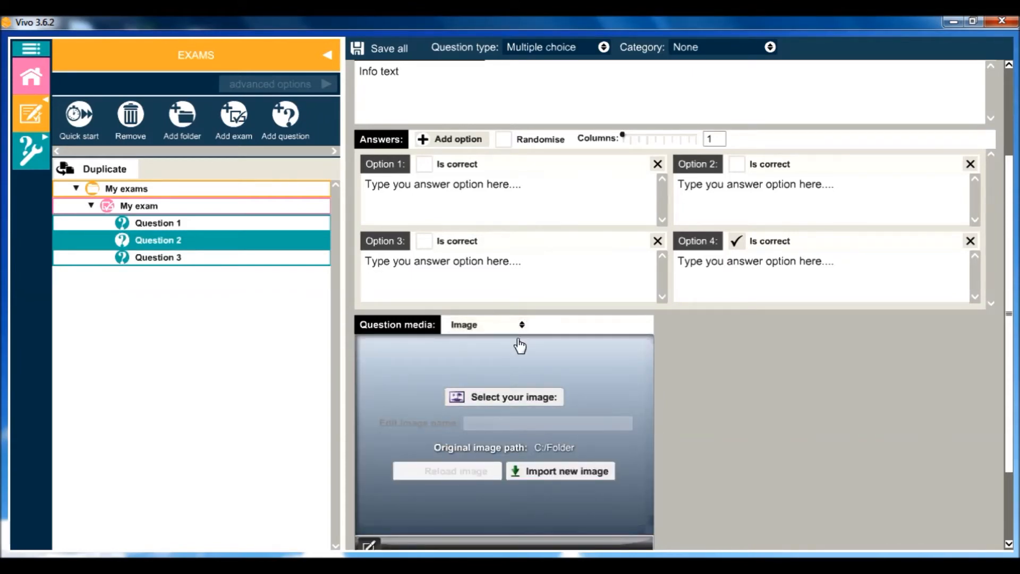
click(518, 406)
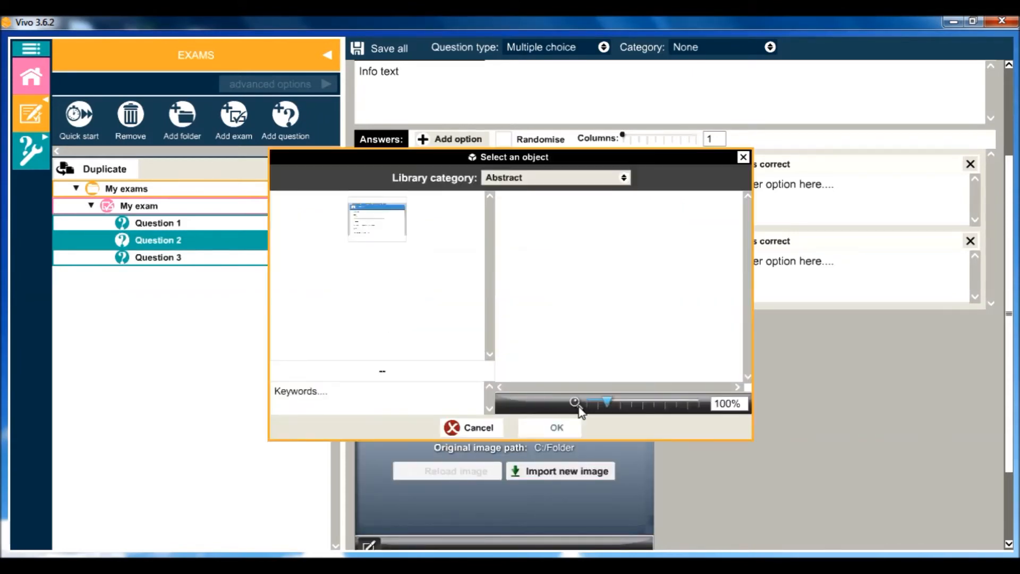
click(523, 179)
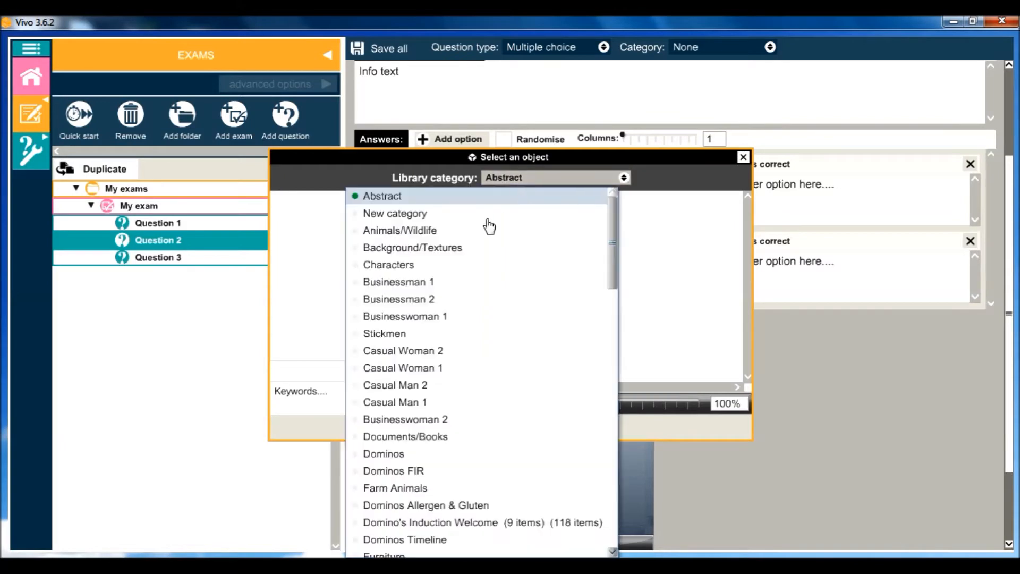
click(420, 230)
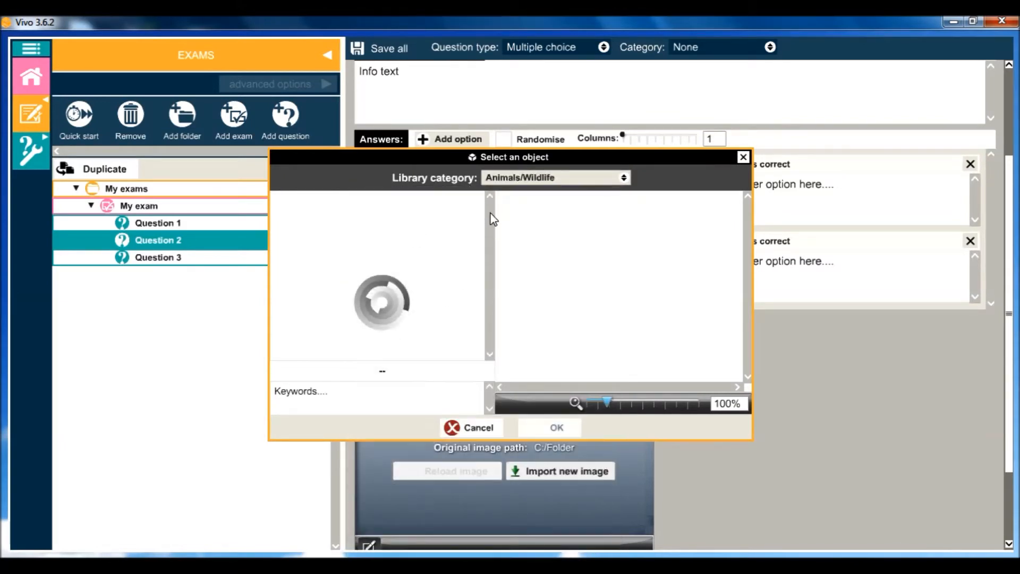
scroll(478, 276, down, 3)
click(470, 344)
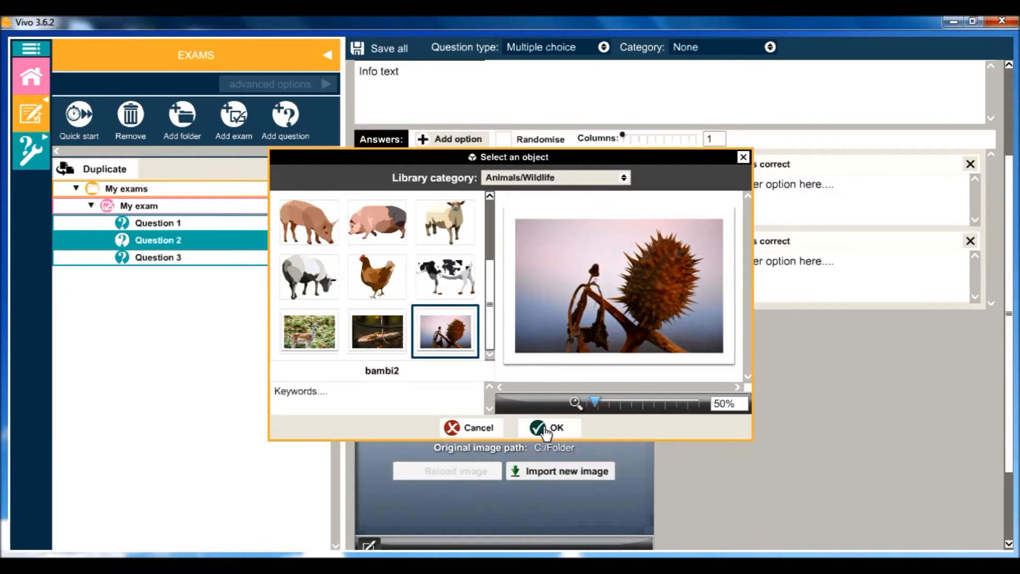
click(546, 426)
click(27, 169)
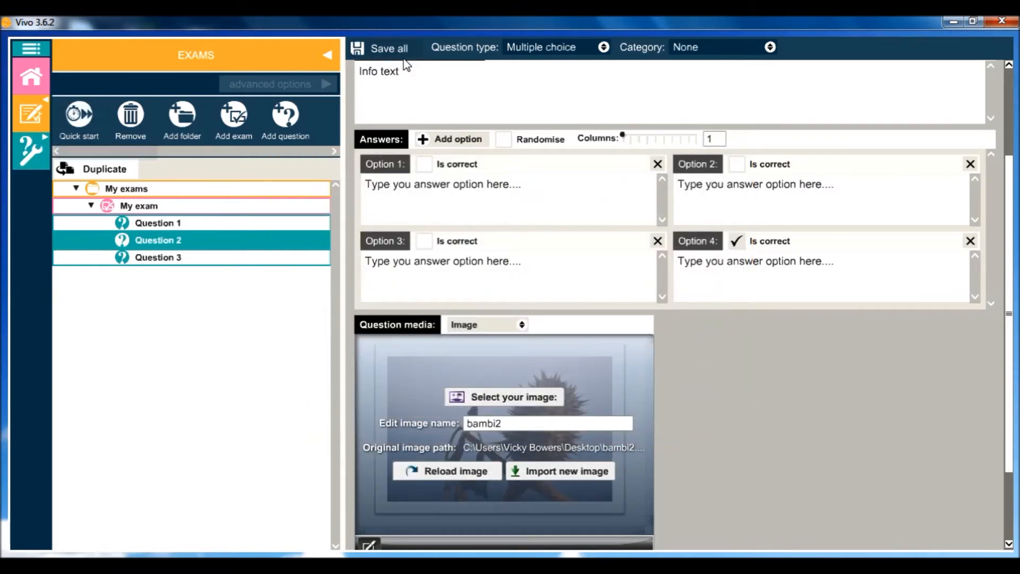
click(396, 49)
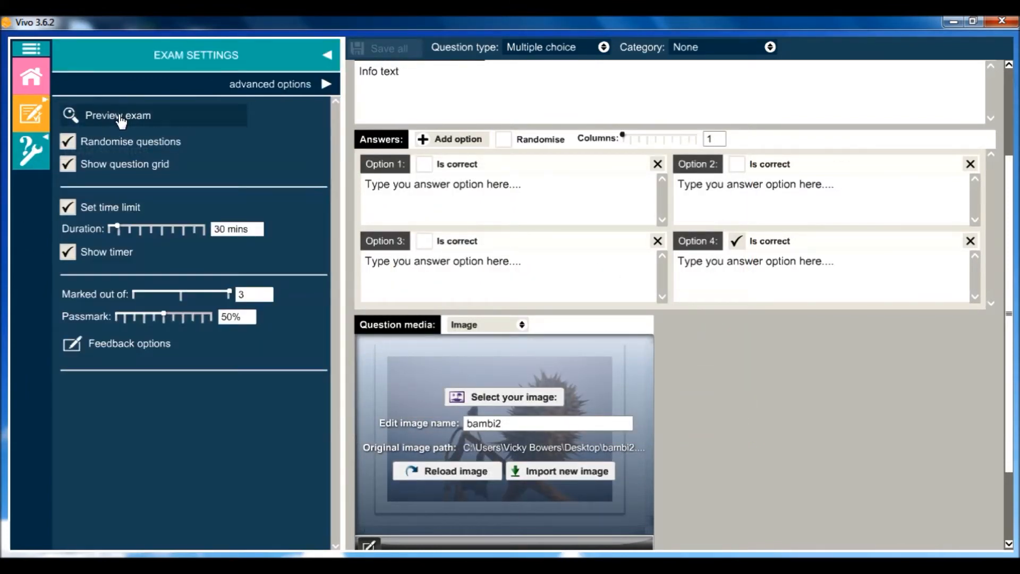
Step: Preview the exam, look through its three questions and close the preview
click(83, 116)
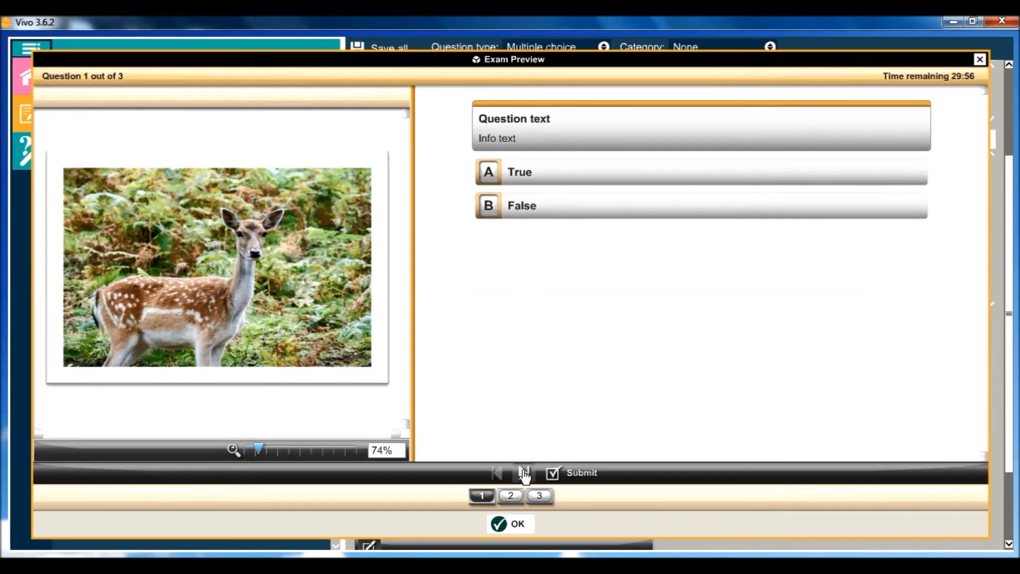
click(525, 473)
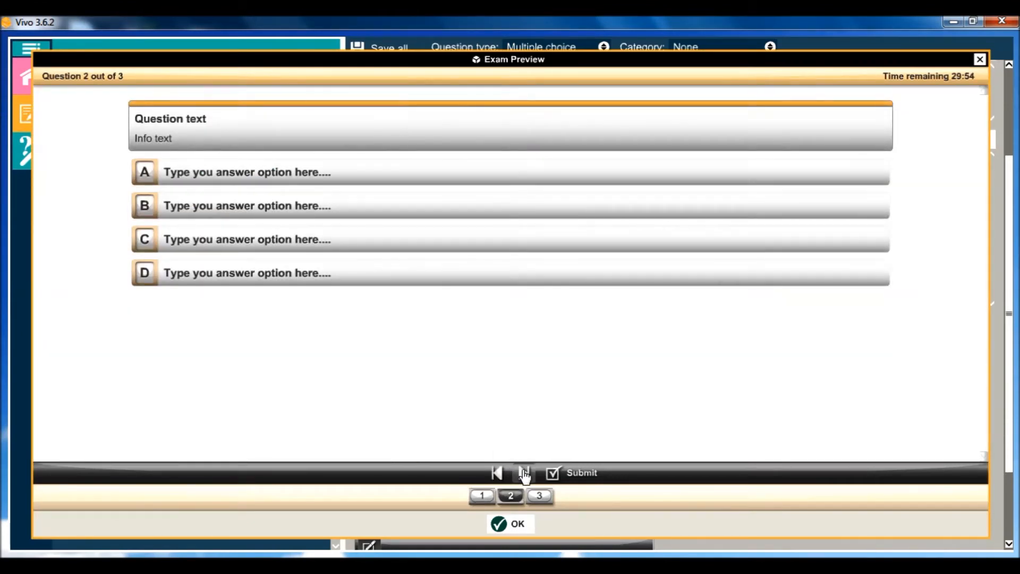
click(524, 472)
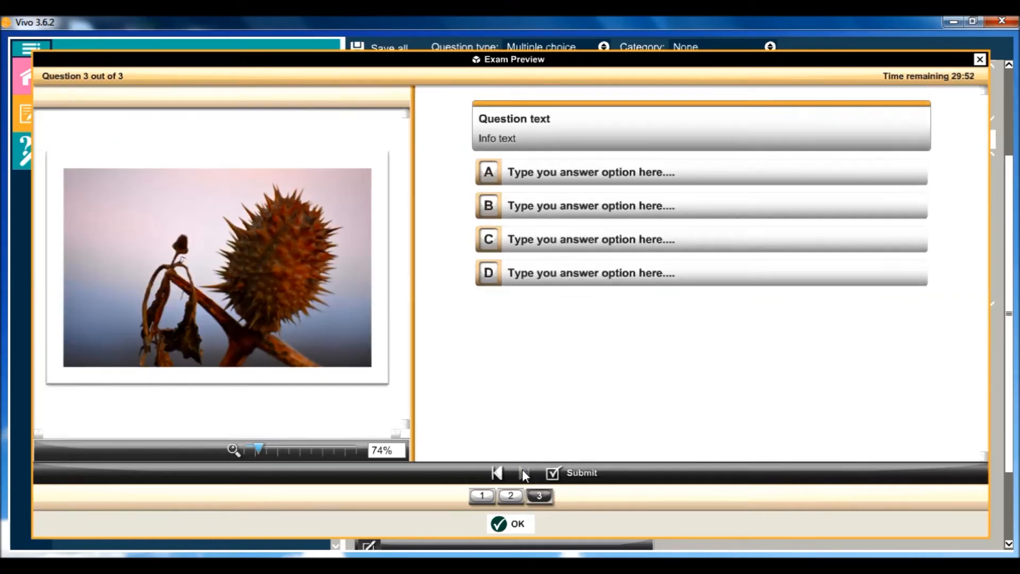
click(507, 496)
click(483, 500)
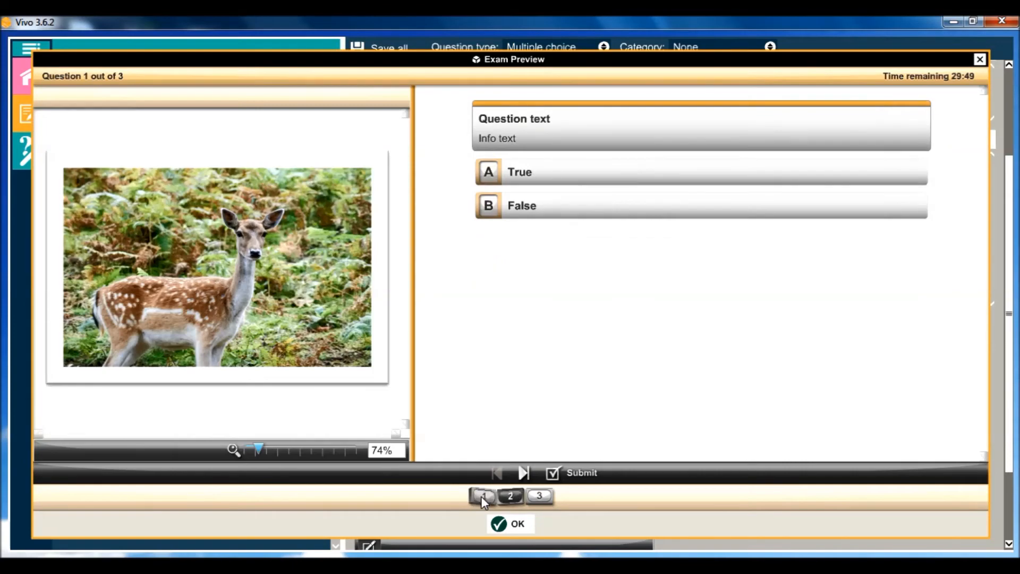
click(531, 497)
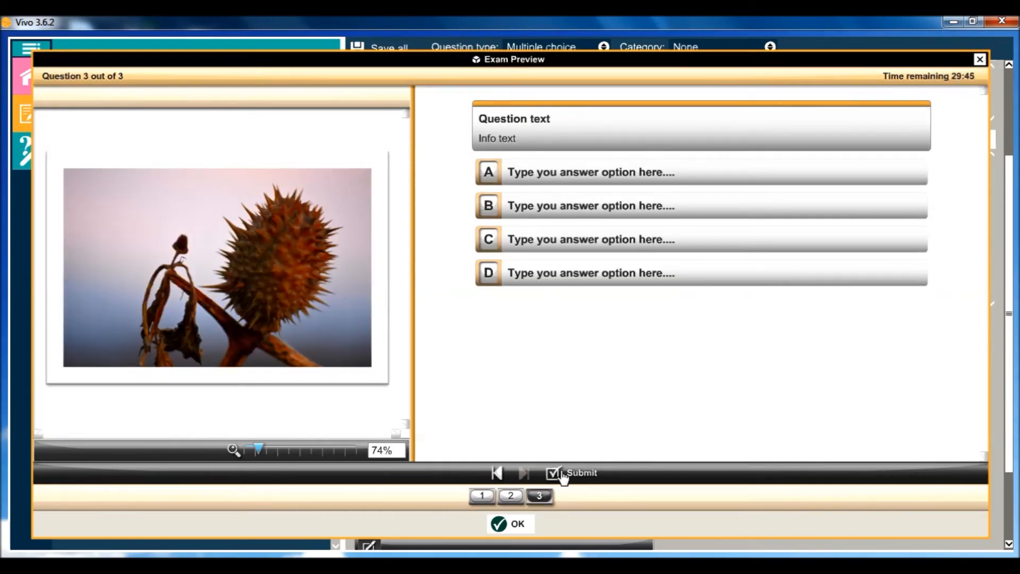
click(515, 525)
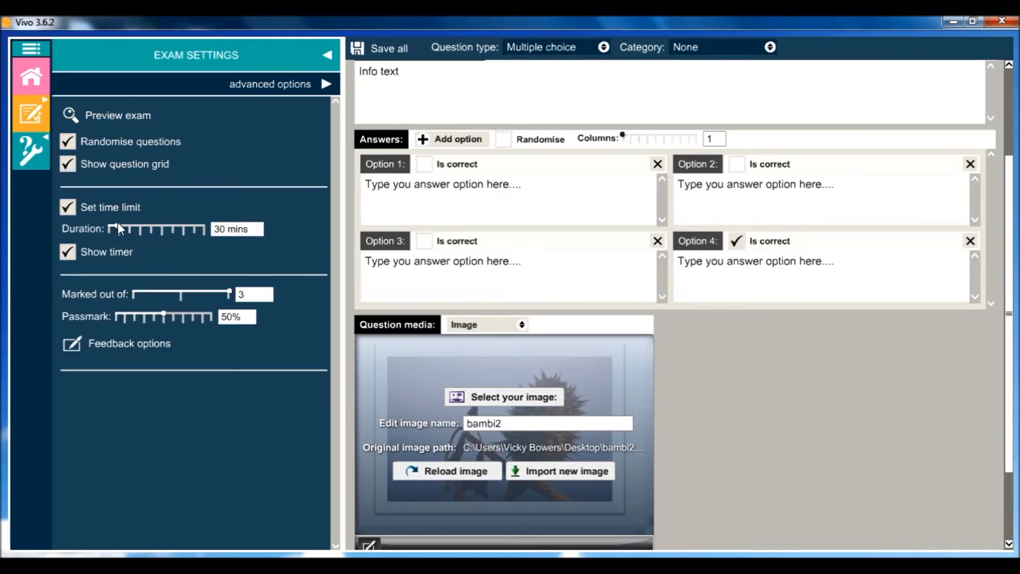
Step: Set the exam's time limit to 46 minutes and the upper score limit of feedback range 1 to 50%
mouse_move(115, 227)
mouse_down()
mouse_move(150, 228)
mouse_move(122, 232)
mouse_up()
click(144, 348)
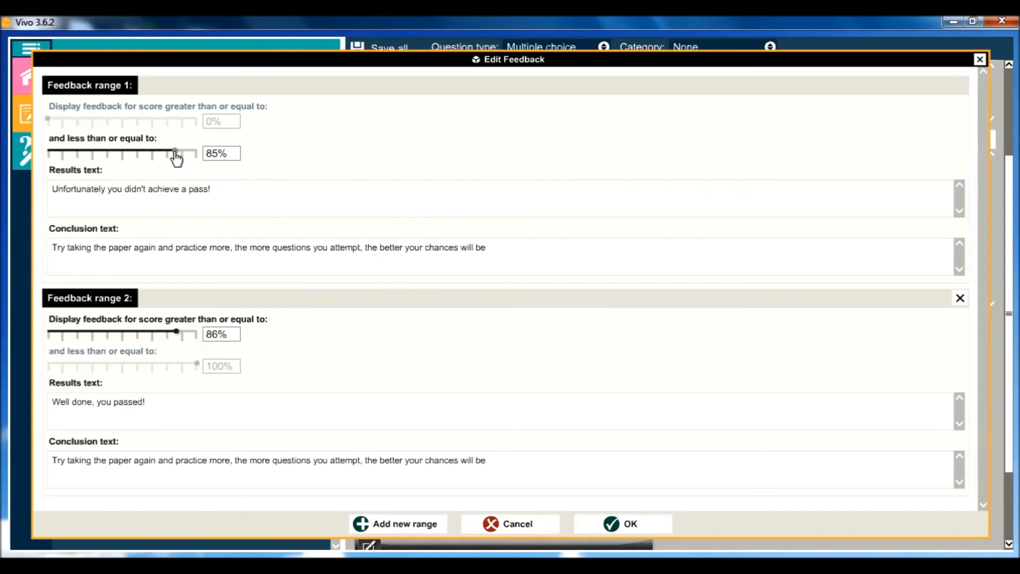
drag(222, 189, 47, 190)
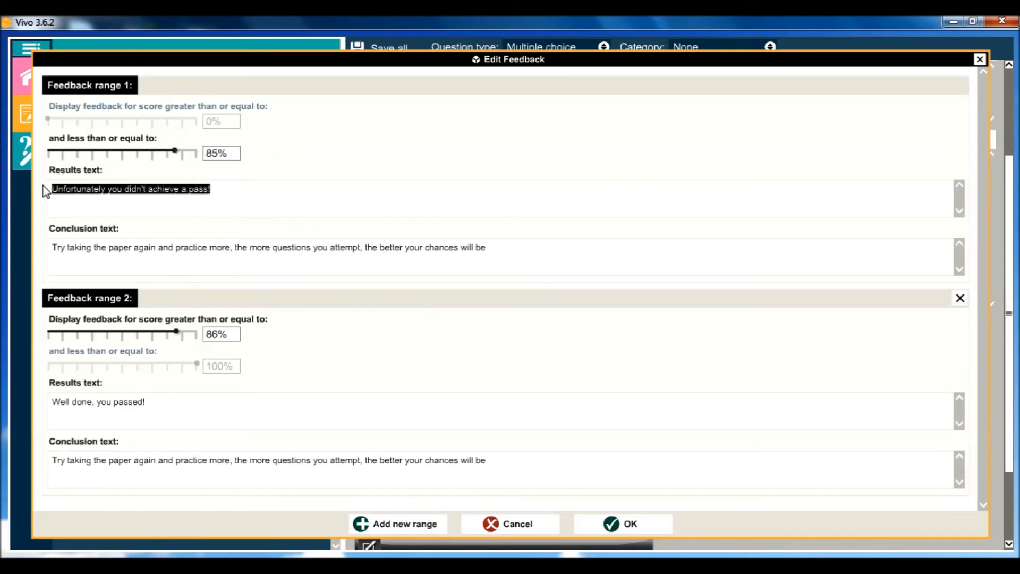
click(360, 206)
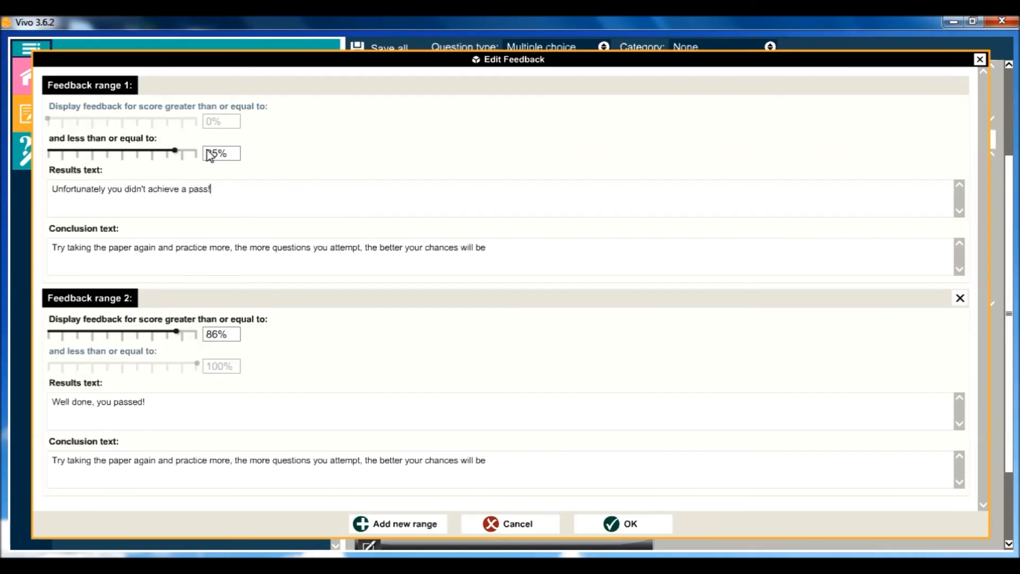
drag(162, 153, 122, 153)
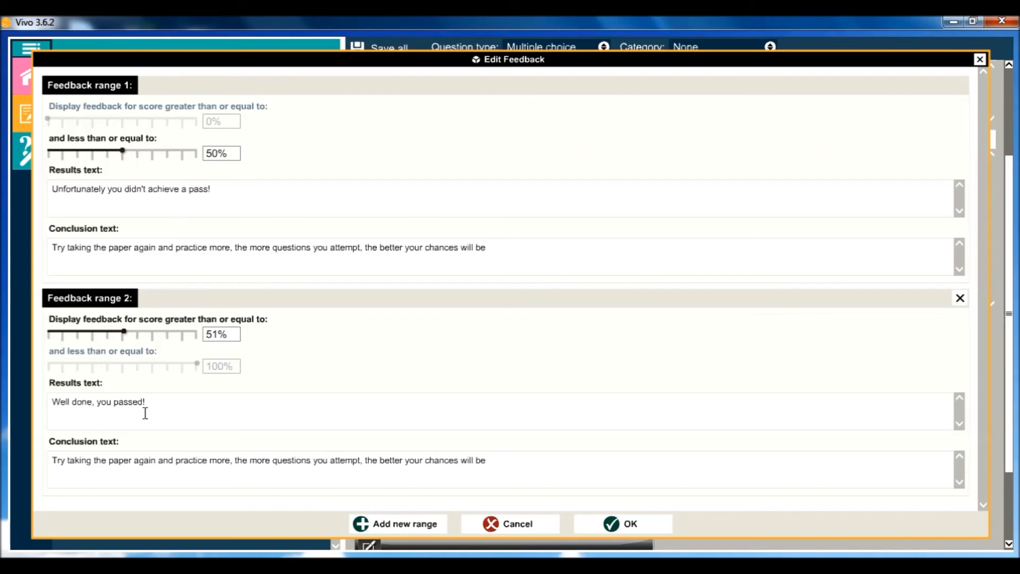
click(613, 525)
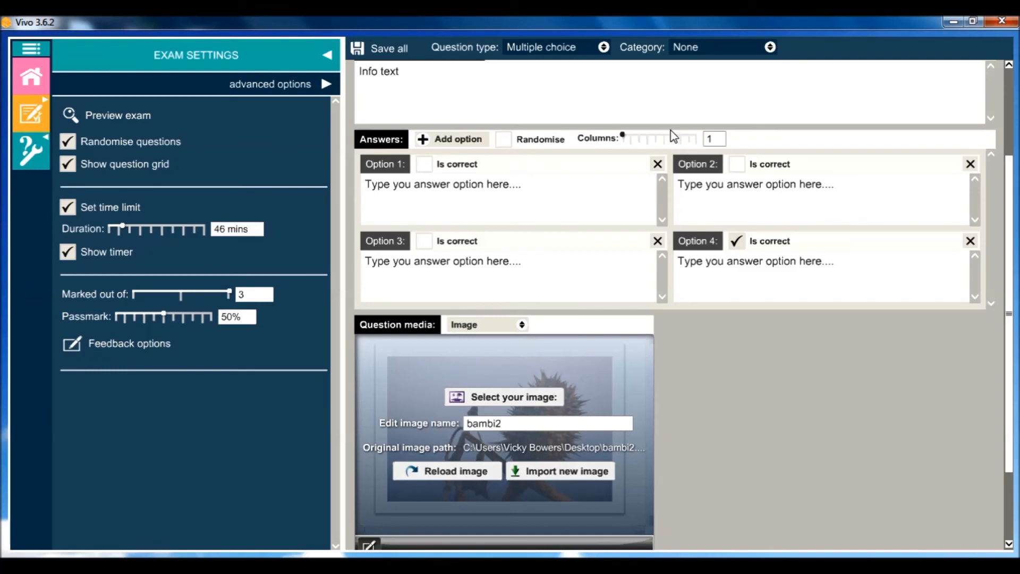
Step: Add two question categories to the exam and open the second category's name for editing
click(298, 86)
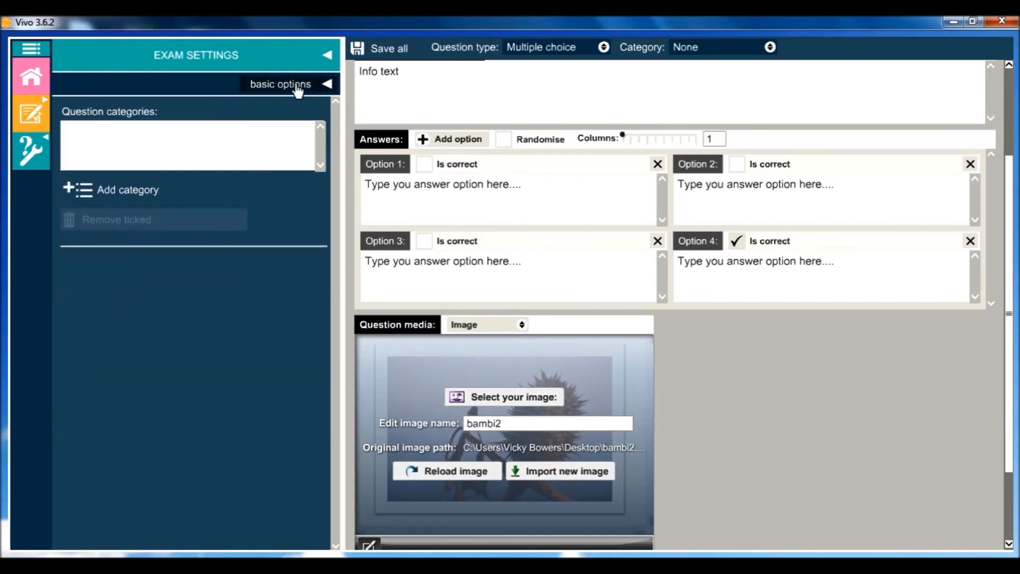
click(141, 194)
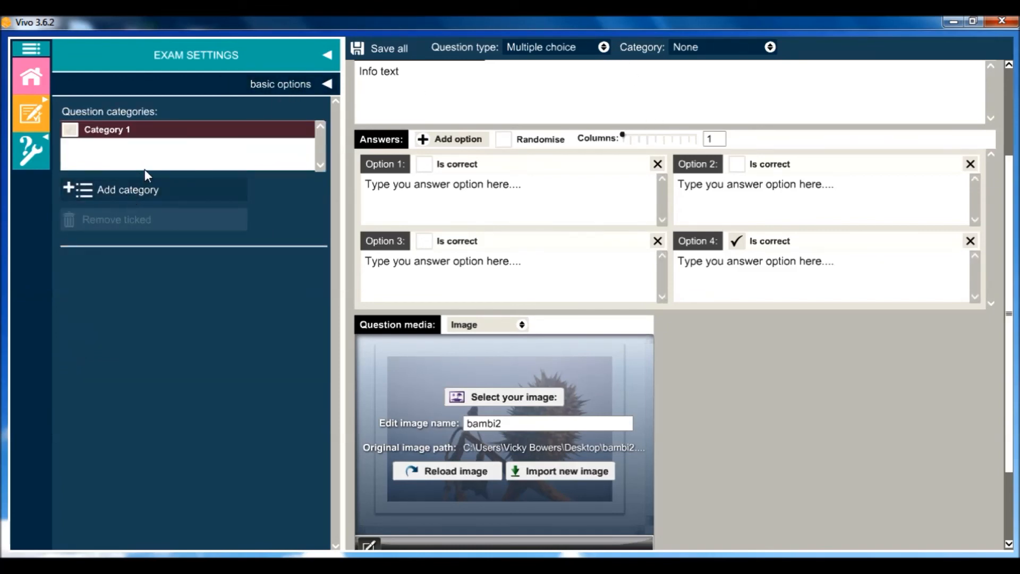
click(141, 200)
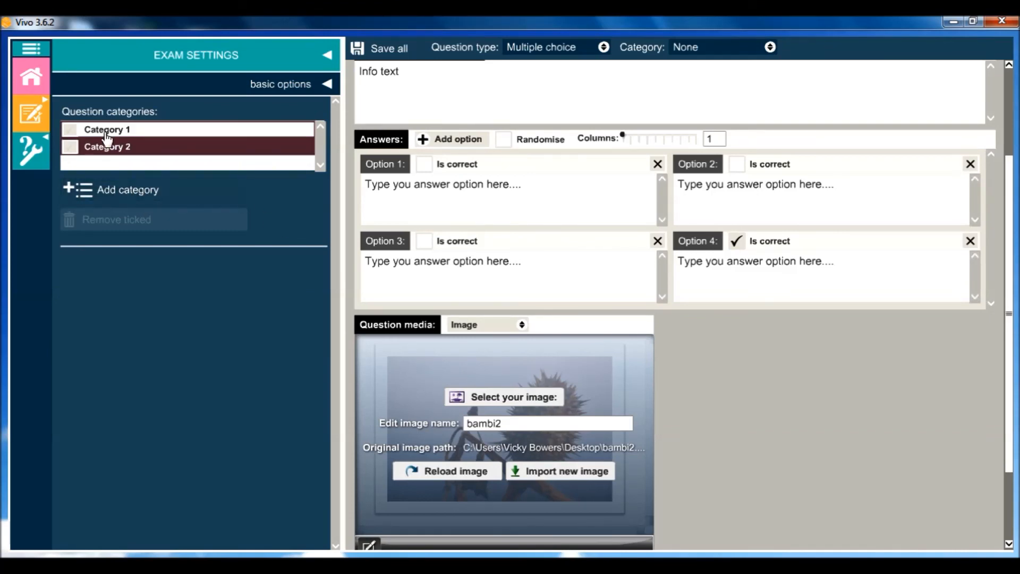
double_click(112, 151)
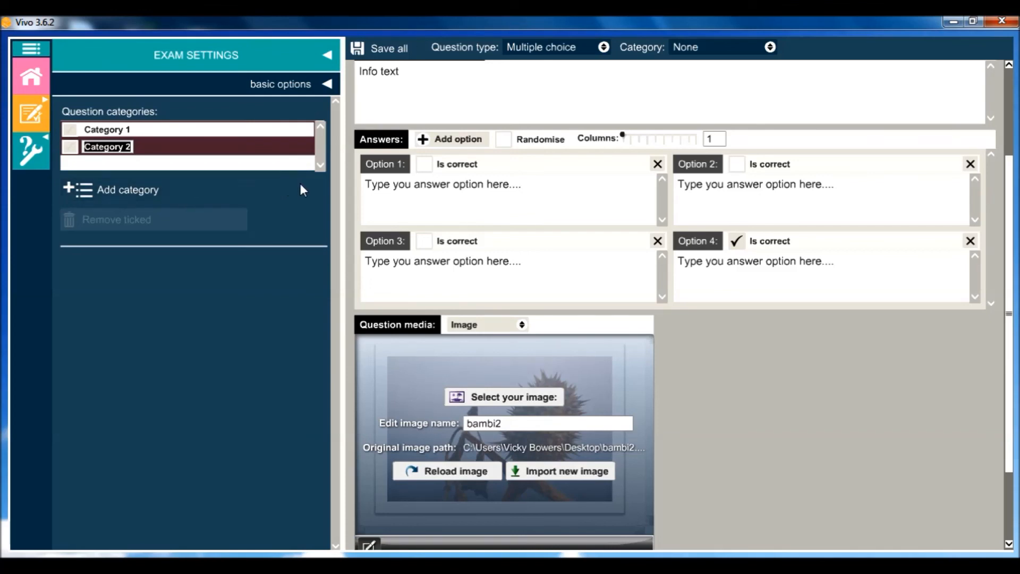
Step: Assign the open question, Question 2, to the category "Category 2"
scroll(1017, 240, up, 3)
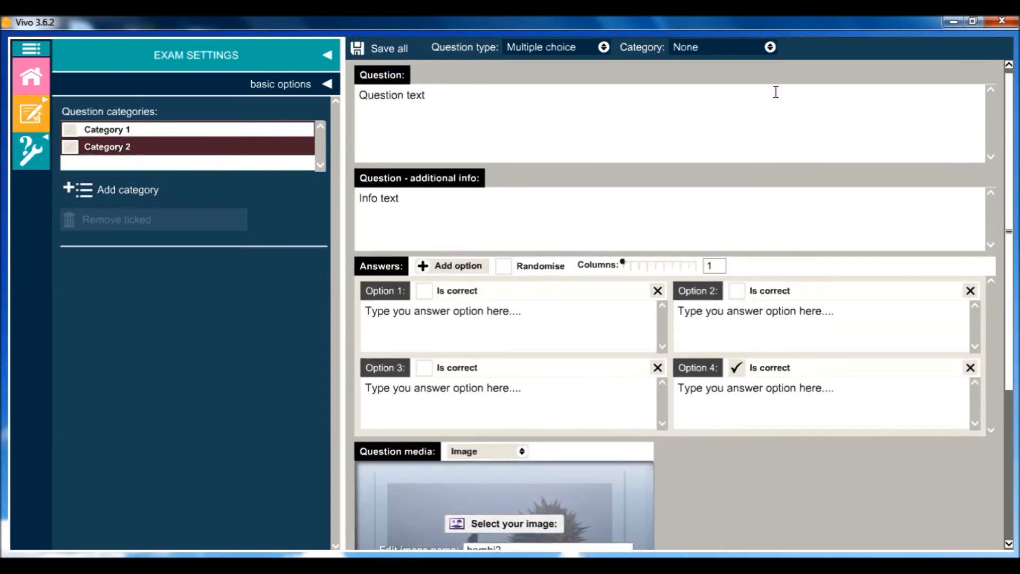
click(735, 53)
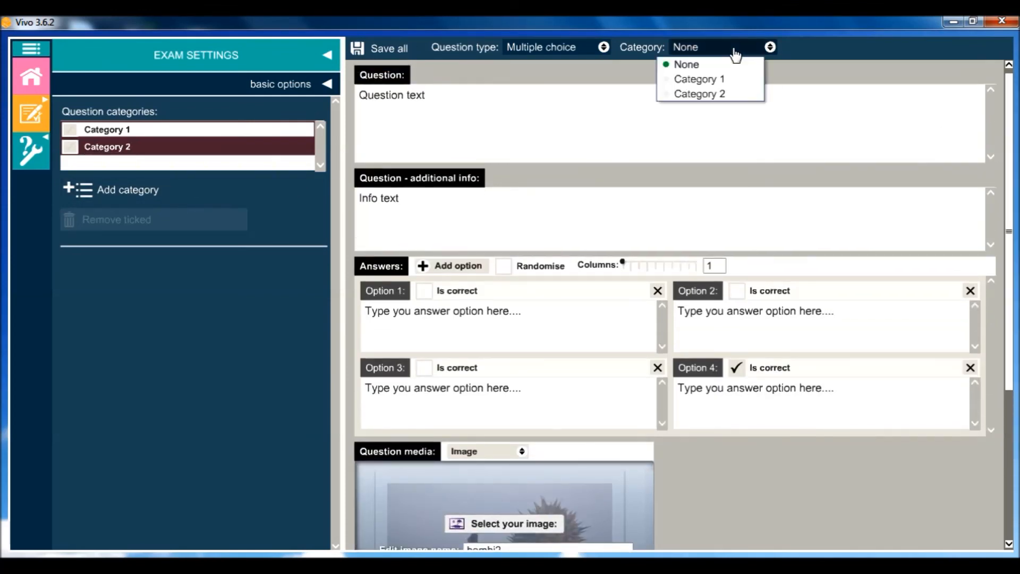
click(705, 95)
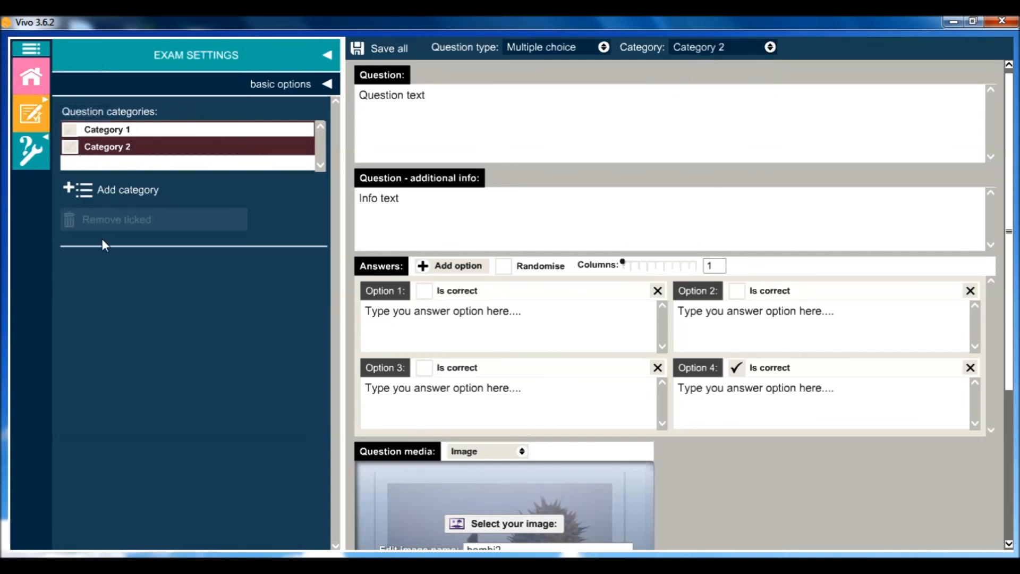